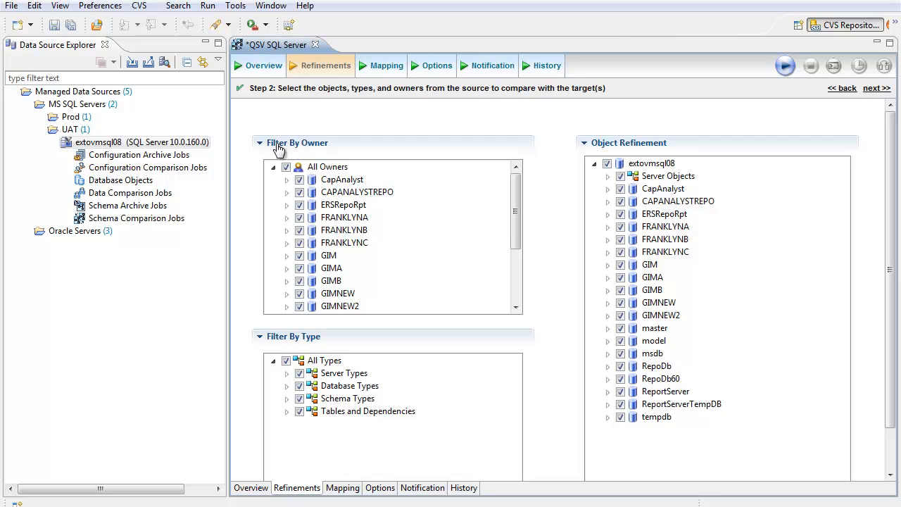
- Restrict the owner filter to the FRANKLYNA database only and exclude all Server Types from the type filter
left_click(286, 167)
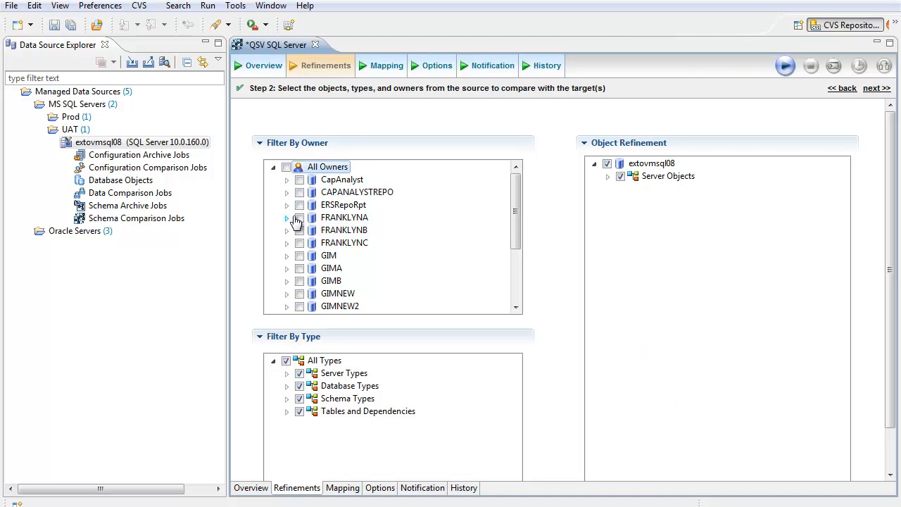
left_click(299, 218)
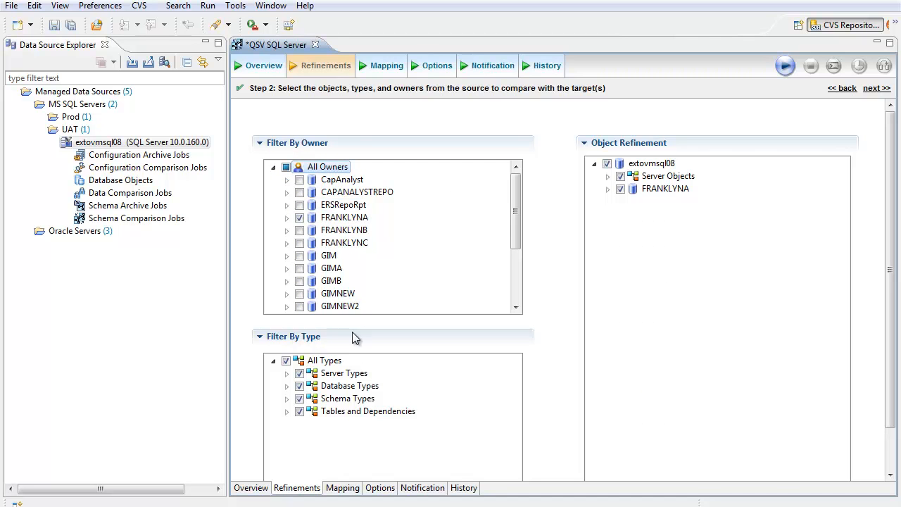
left_click(287, 373)
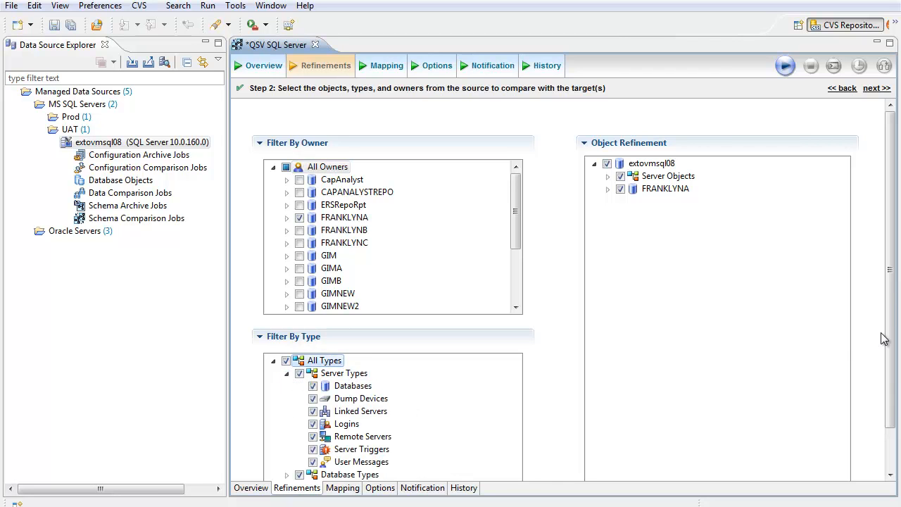
scroll(894, 329, "down", 2)
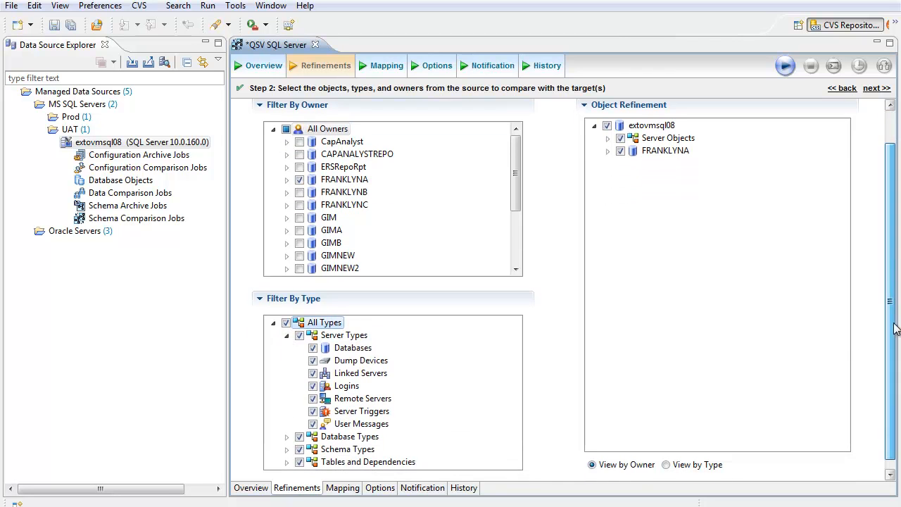
left_click(299, 335)
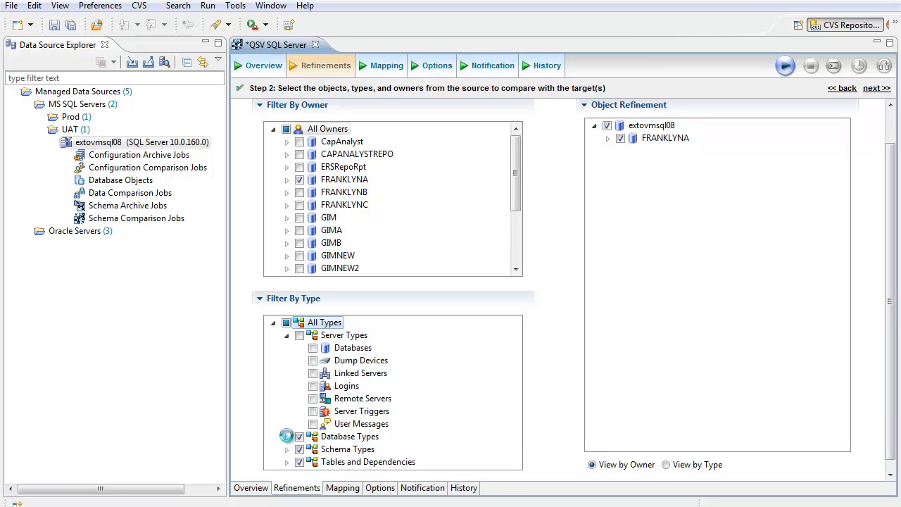
- Exclude Database Types and Schema Types from the type filter, keeping only Tables and Dependencies with its subtypes
left_click(286, 436)
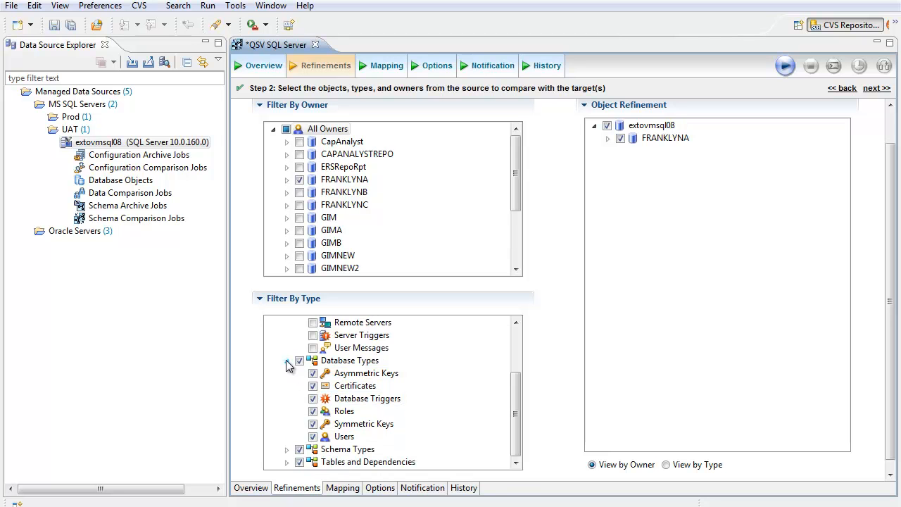
left_click(286, 361)
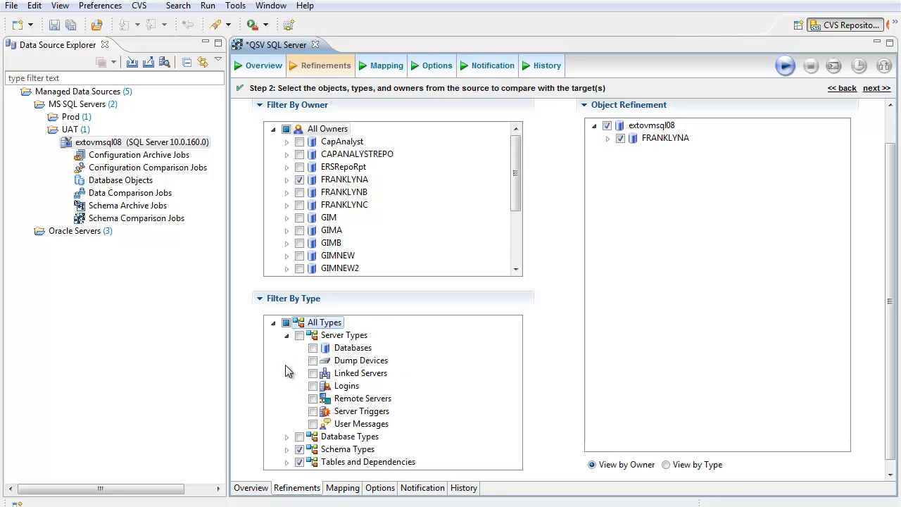
left_click(286, 448)
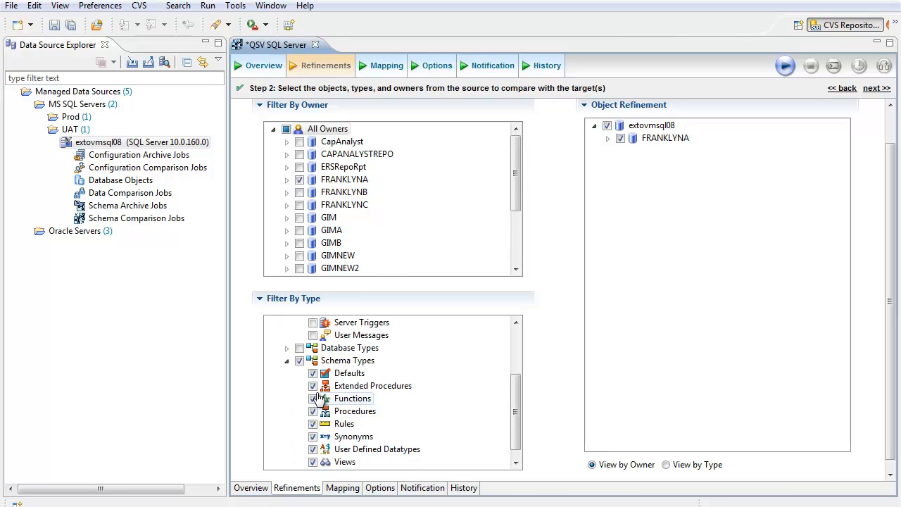
scroll(323, 420, "down", 1)
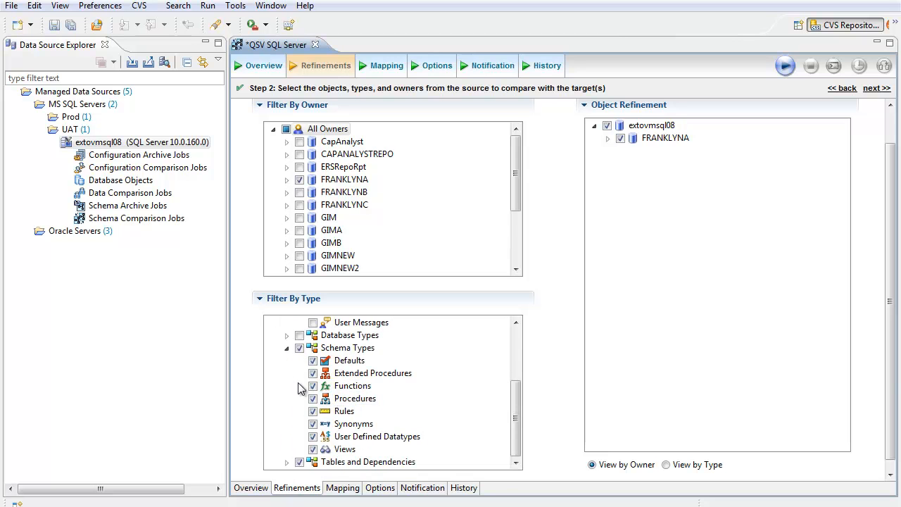
left_click(299, 348)
left_click(286, 461)
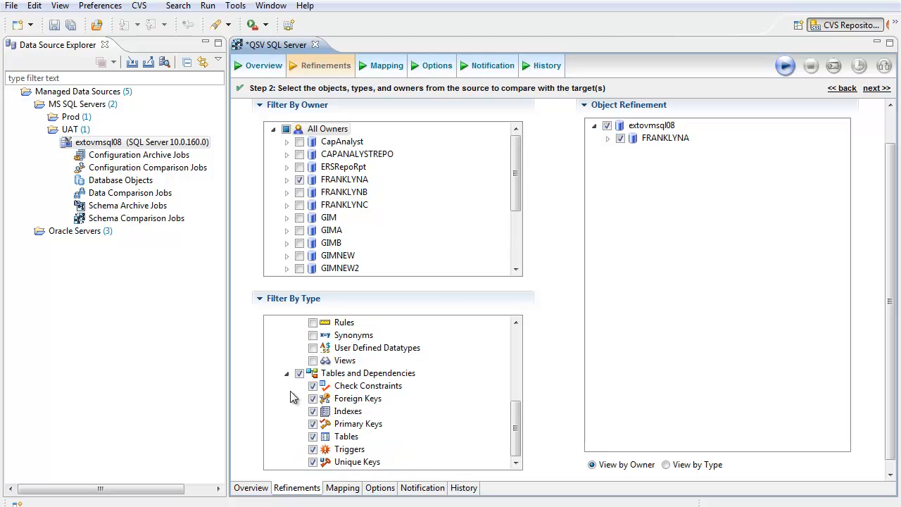
- Show the refined FRANKLYNA objects grouped by type and list its individual tables
left_click(608, 140)
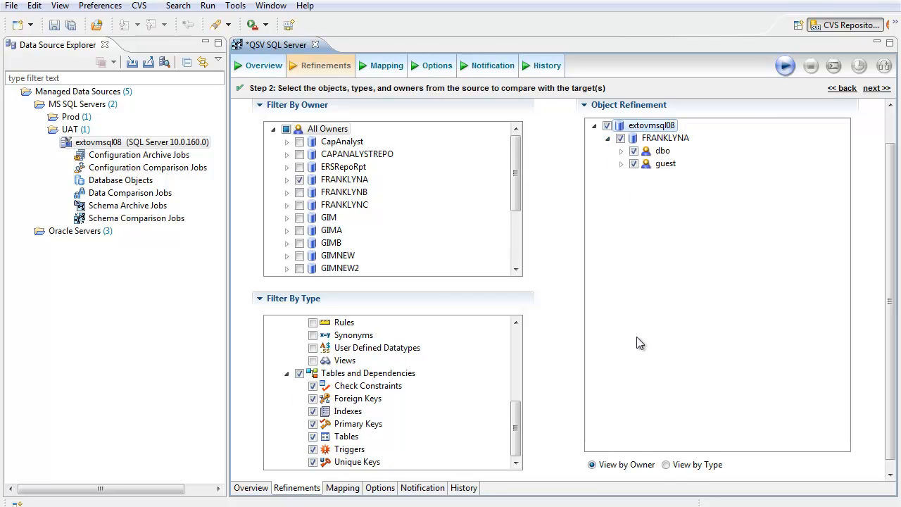
left_click(666, 465)
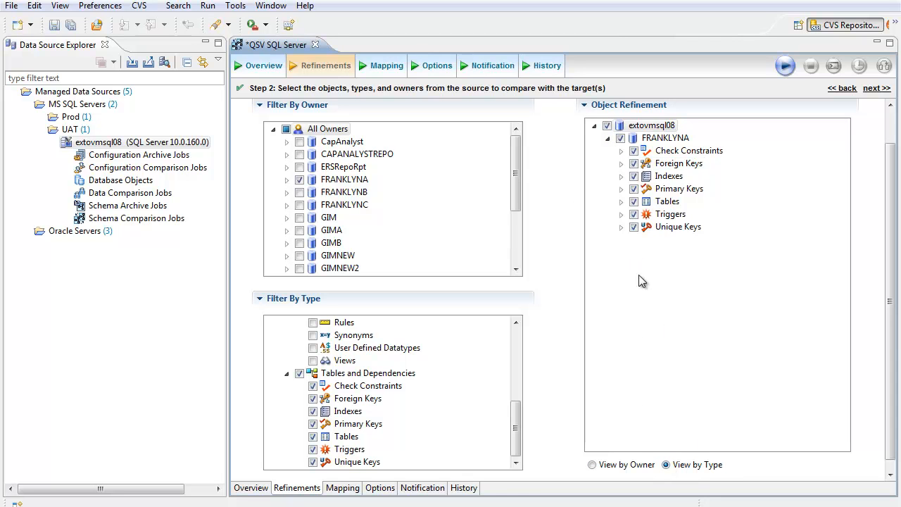
left_click(620, 202)
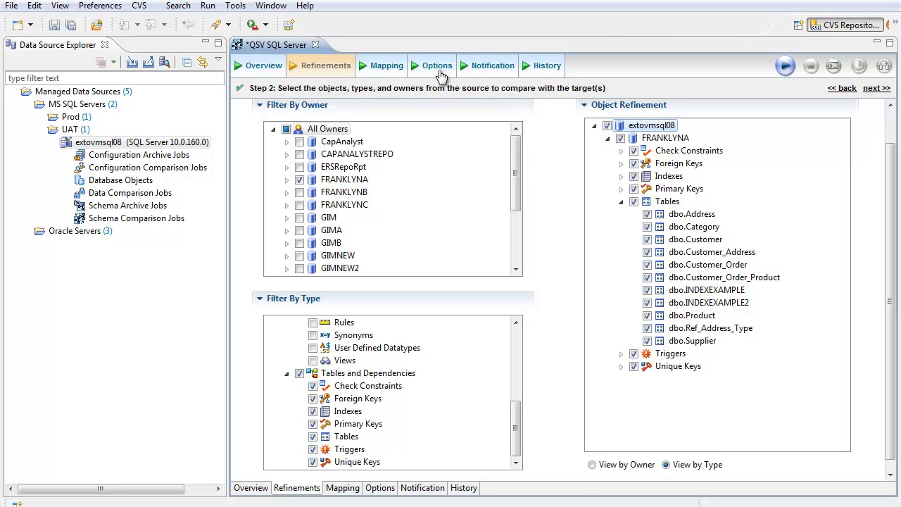
- Map the source database FRANKLYNA to FRANKLYNB on the target, accepting the loss of customized mappings
left_click(382, 70)
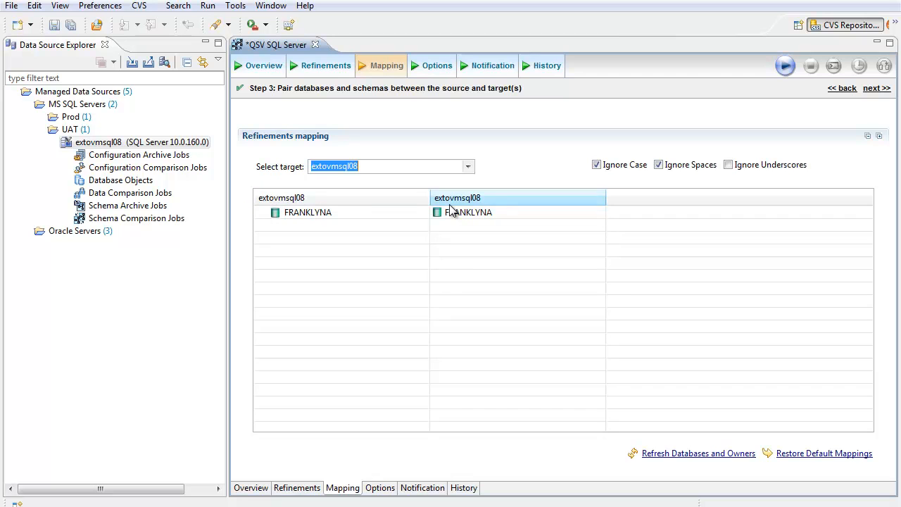
left_click(523, 212)
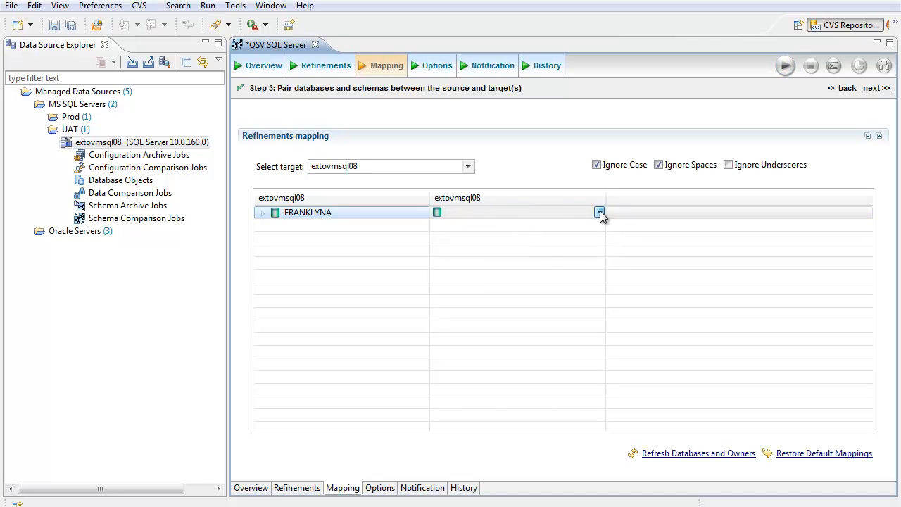
left_click(599, 212)
left_click(595, 284)
left_click(594, 284)
left_click(467, 268)
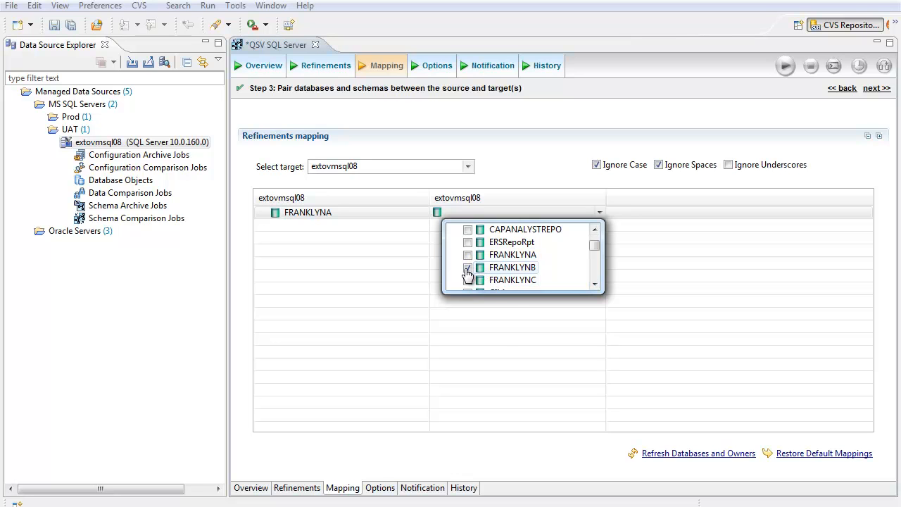
left_click(497, 334)
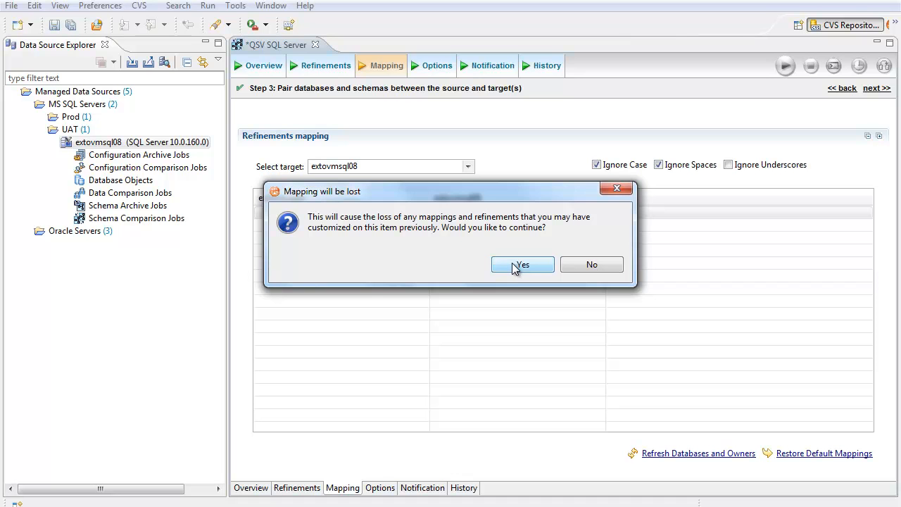
left_click(519, 265)
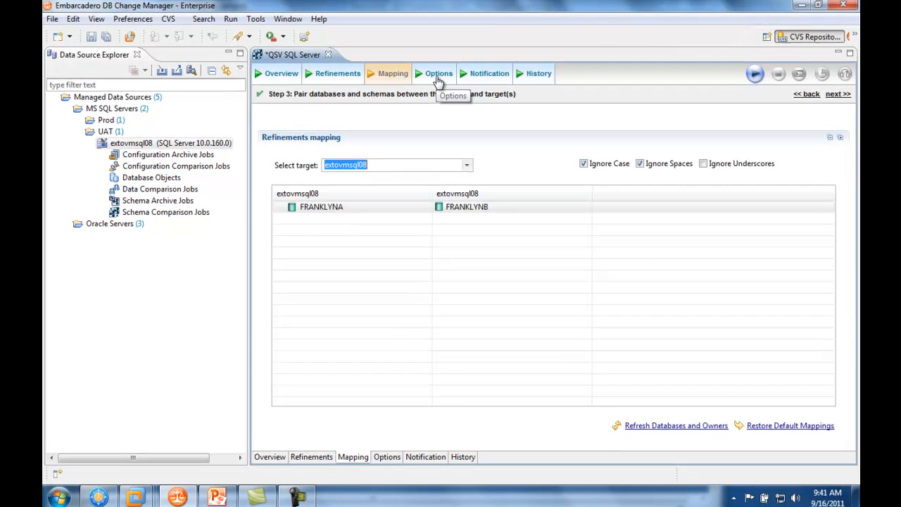
- Review the job's synchronization, include objects and compare options
left_click(435, 68)
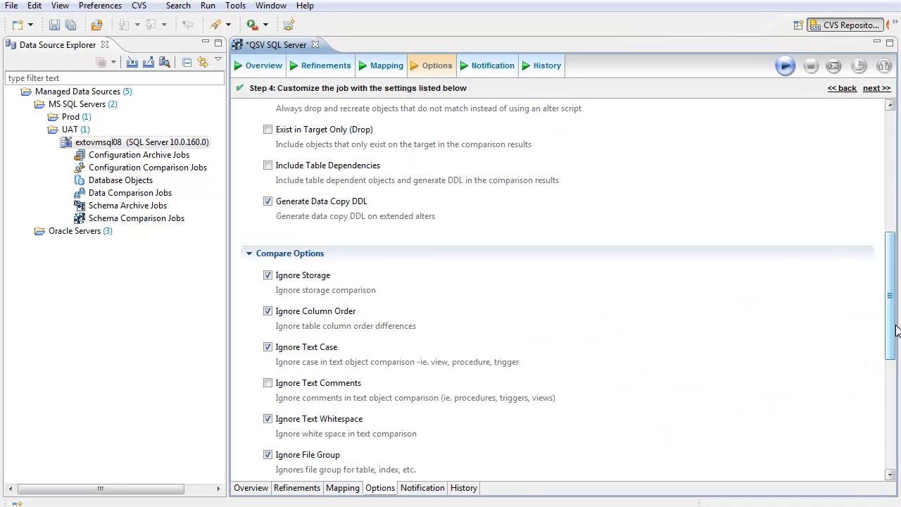
scroll(809, 207, "up", 5)
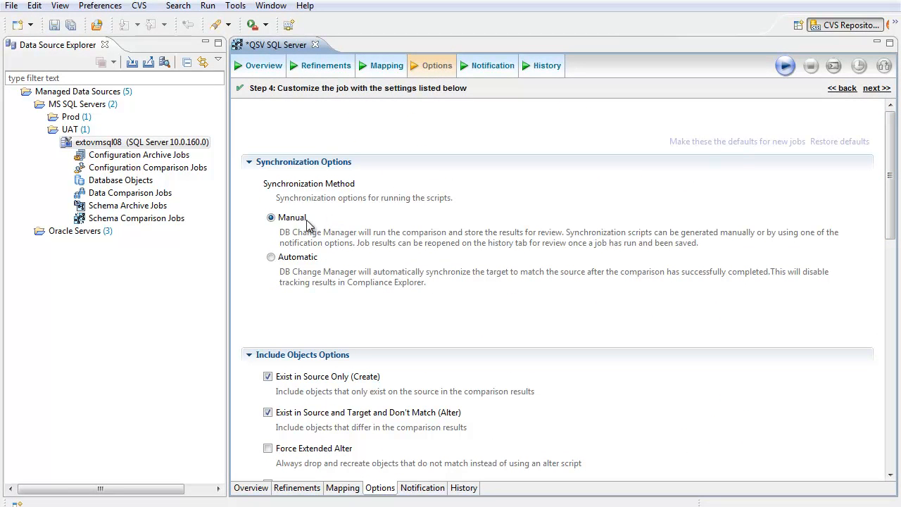
left_click_drag(890, 204, 899, 268)
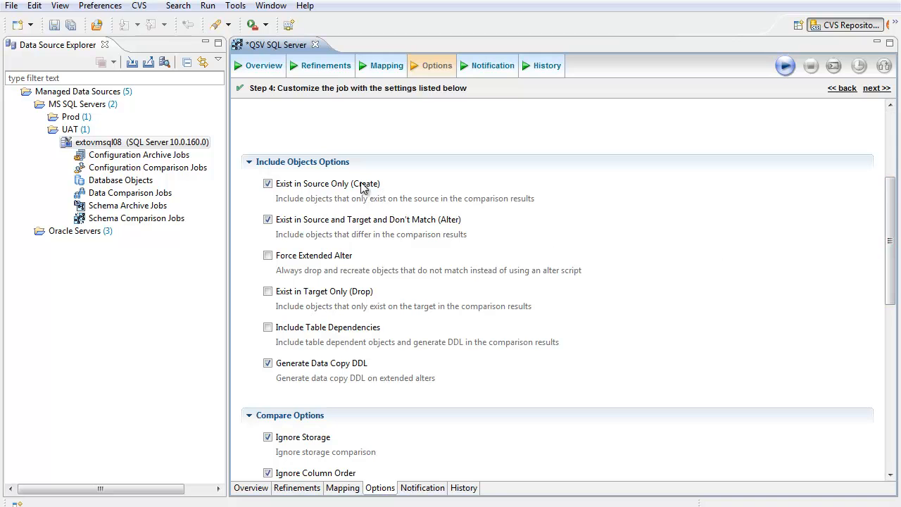
left_click_drag(889, 239, 890, 337)
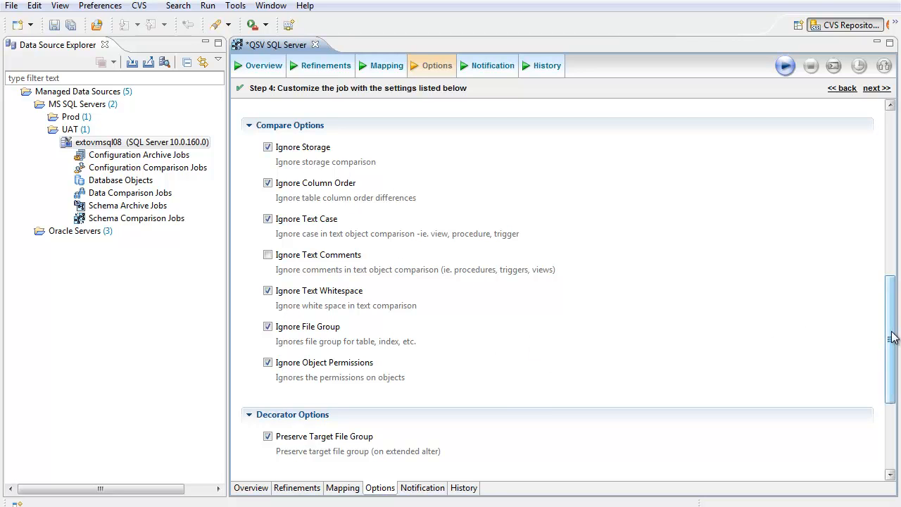
- Turn off the File System Notifier in the job's notification settings
left_click(492, 66)
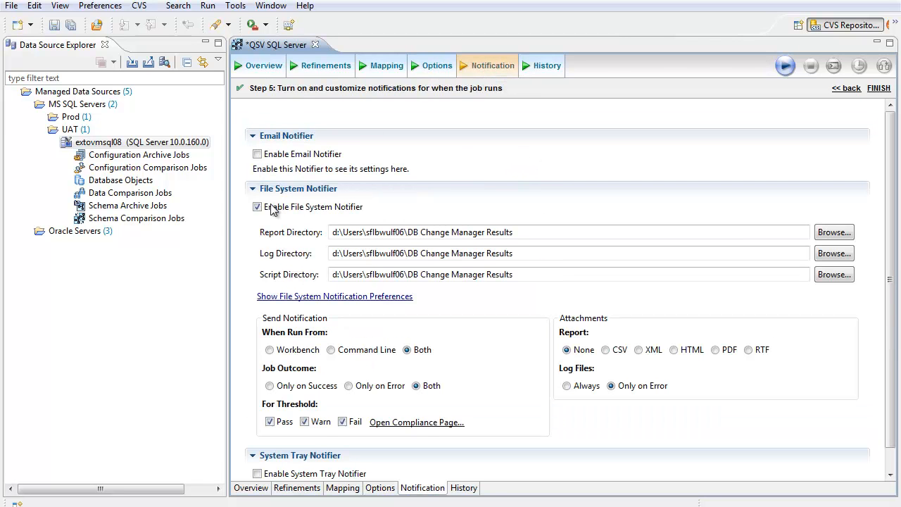
left_click(257, 207)
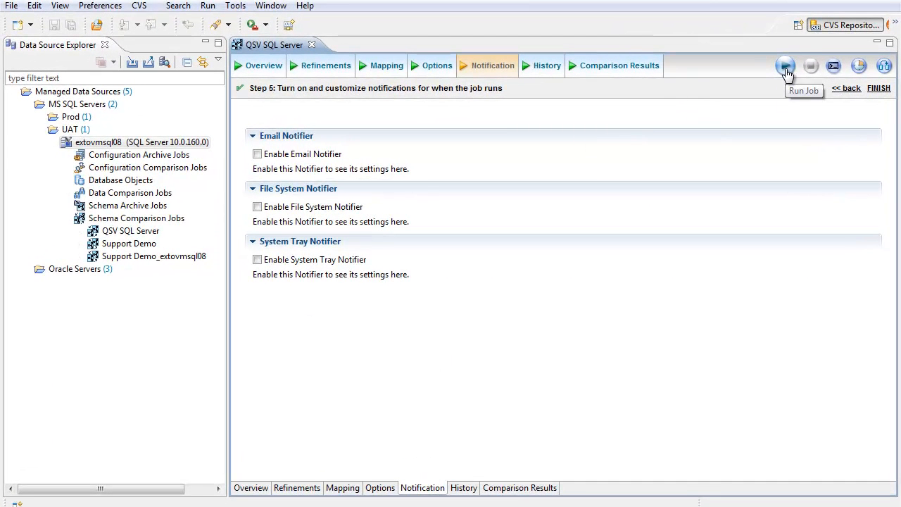
- Look at the commands available for the QSV SQL Server job and view its comparison results
right_click(156, 235)
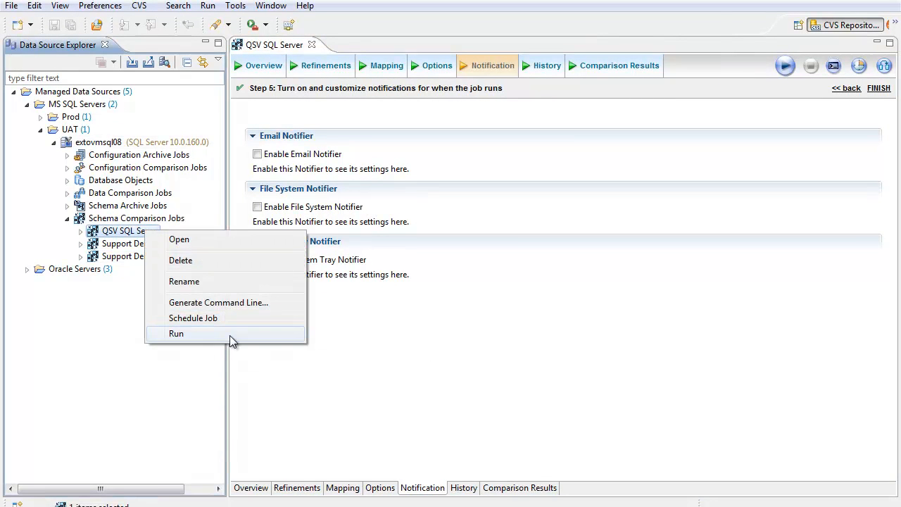
left_click(493, 343)
left_click(598, 66)
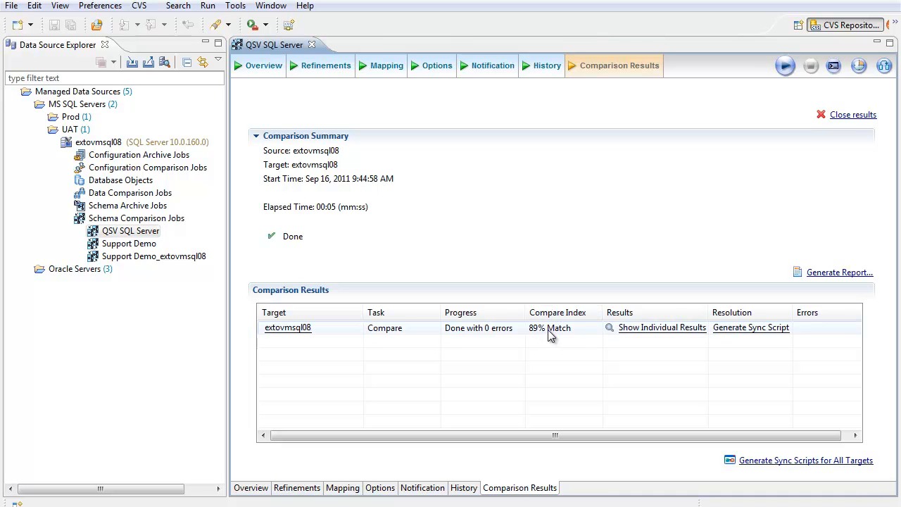
- Generate the sync script for the extovmsql08 target and close the SQL Errors view to read the full script
left_click(726, 331)
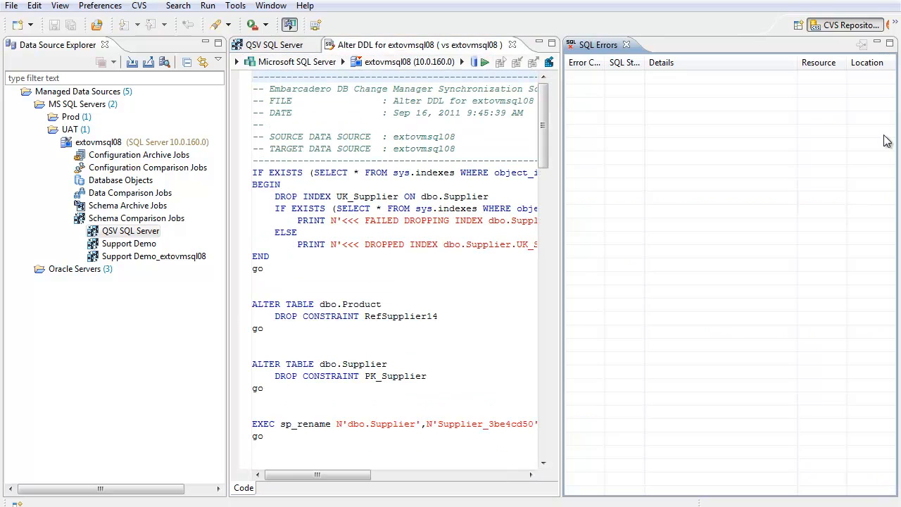
left_click(626, 44)
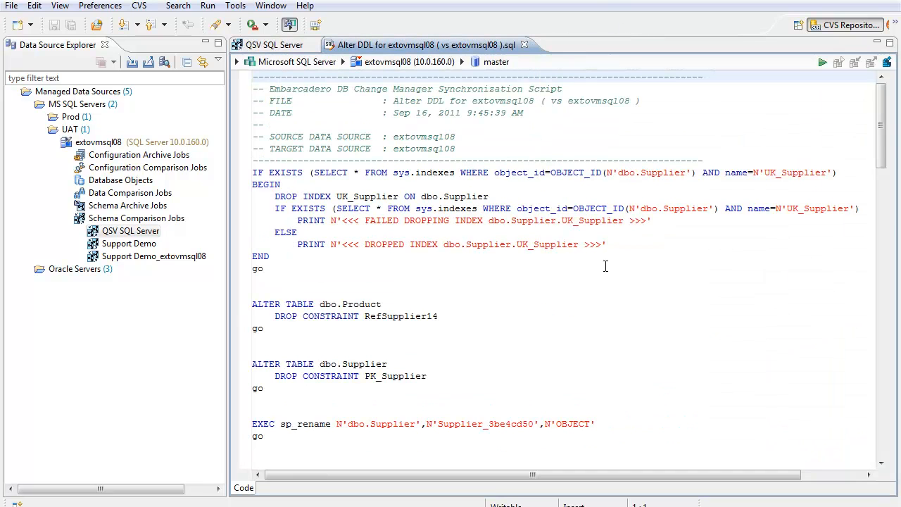
mouse_move(885, 143)
left_mouse_down()
mouse_move(893, 401)
mouse_move(888, 136)
left_mouse_up()
left_click(295, 45)
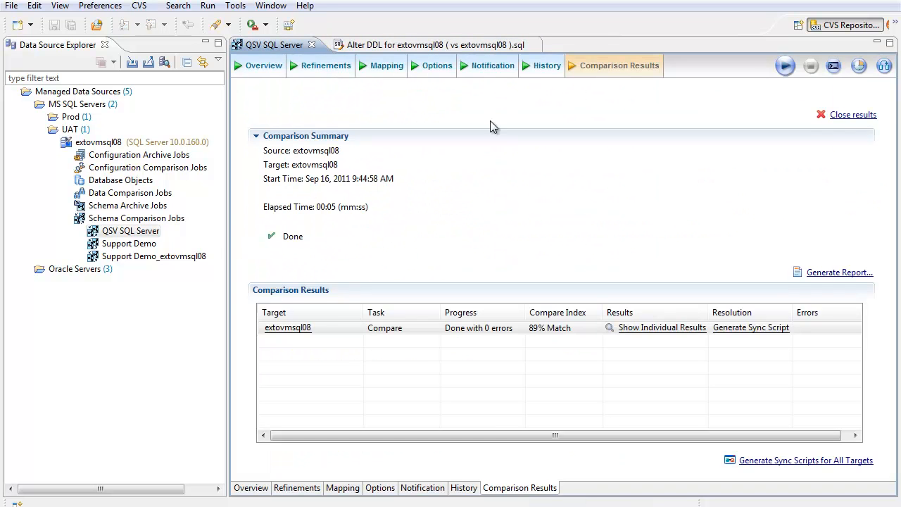
left_click(659, 328)
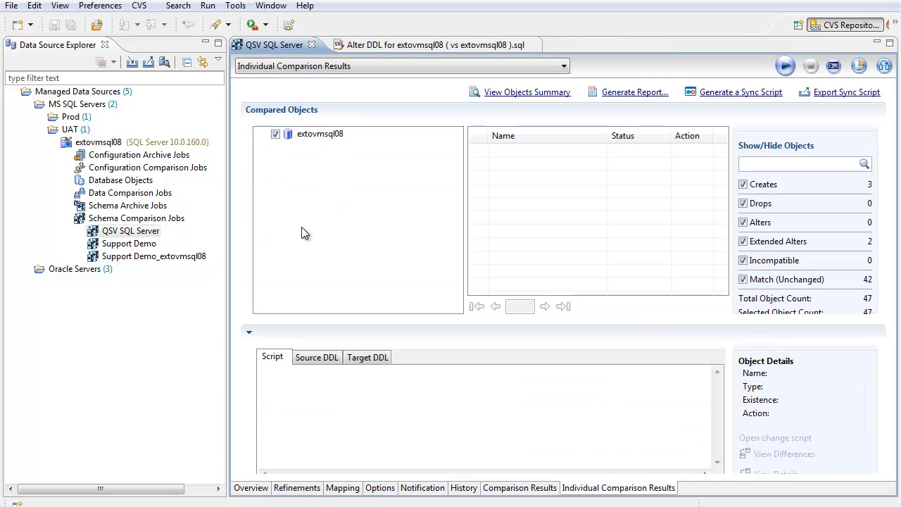
left_click(261, 134)
left_click(275, 146)
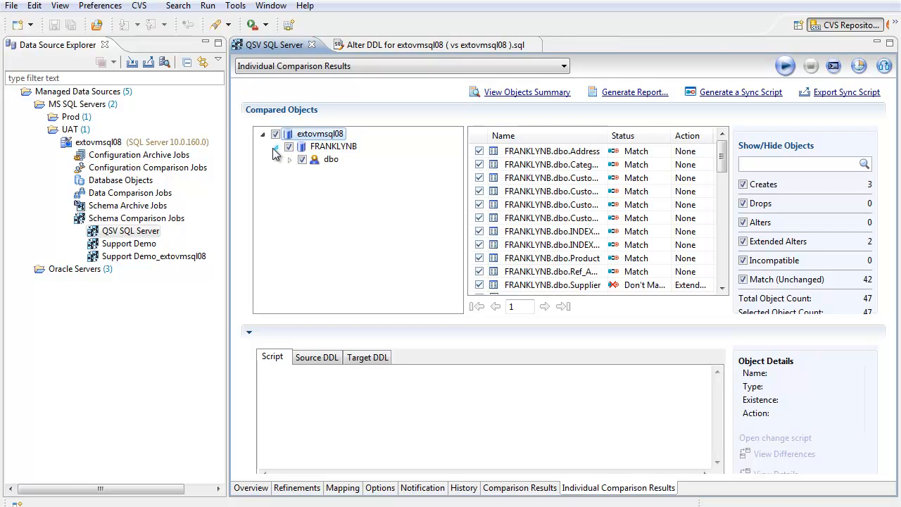
left_click(289, 161)
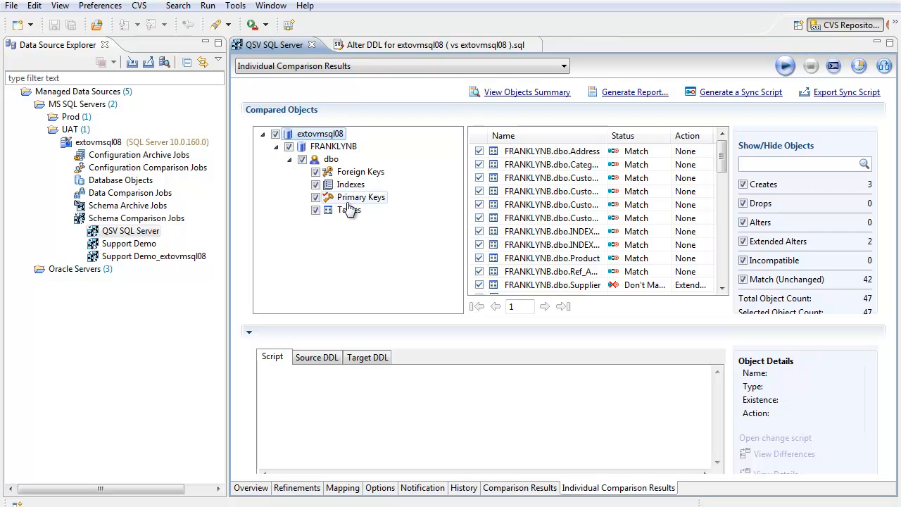
- Hide the matching objects and examine the script, source DDL and target DDL of the mismatched INDEXEXAMPLE2 index
left_click(742, 280)
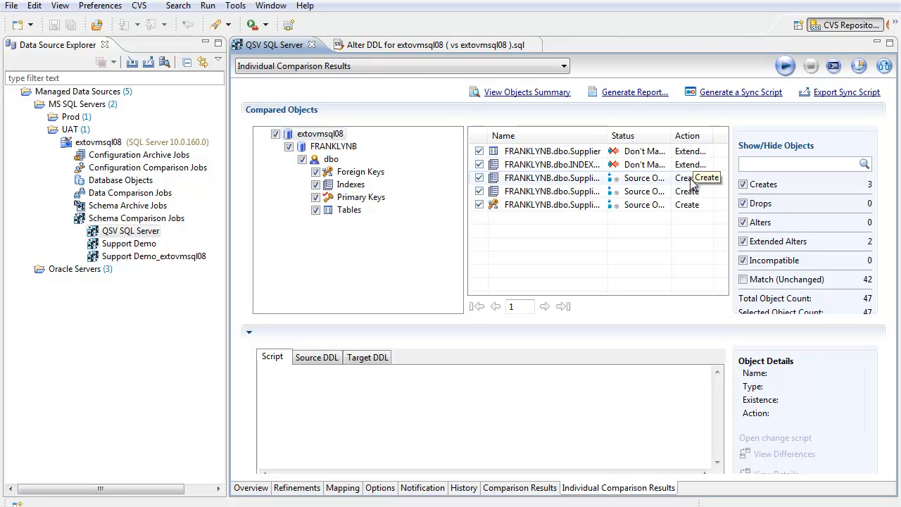
left_click(569, 163)
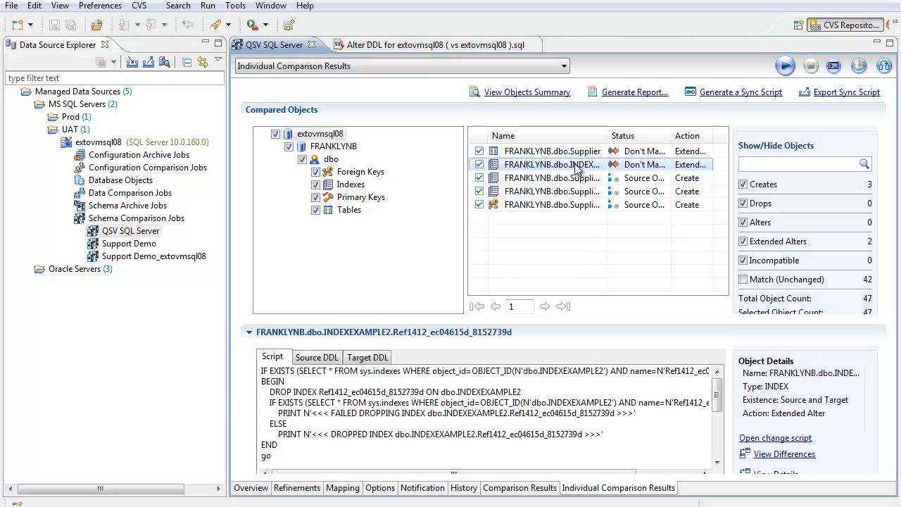
left_click(316, 357)
left_click(371, 358)
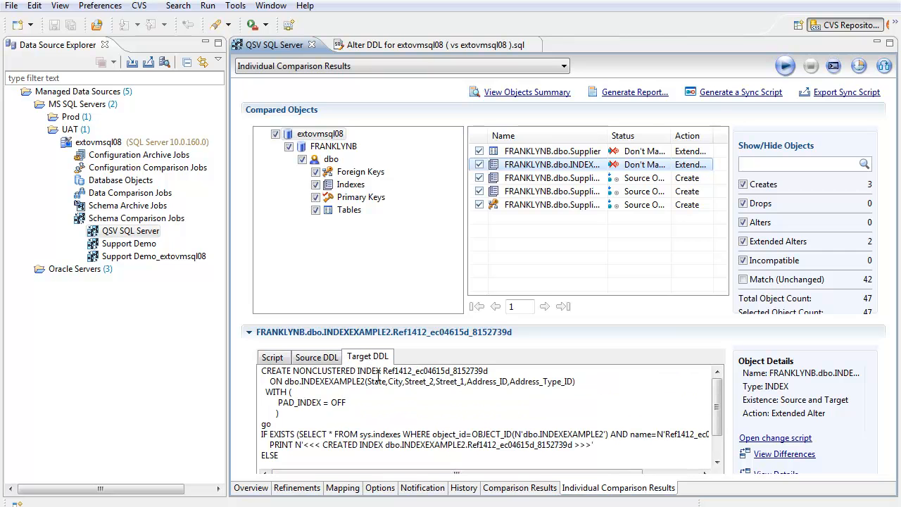
- View the differences between the source and target DDL of the mismatched INDEXEXAMPLE2 index, and close the comparison
right_click(540, 165)
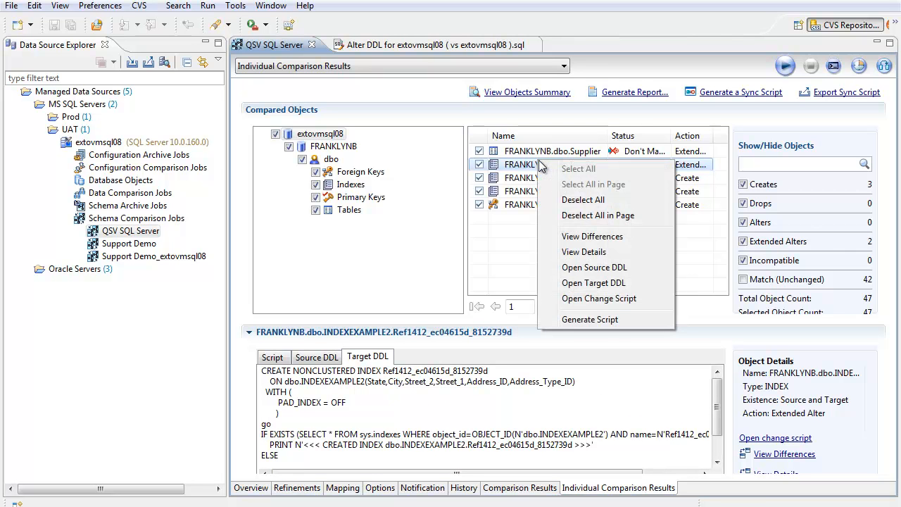
left_click(595, 237)
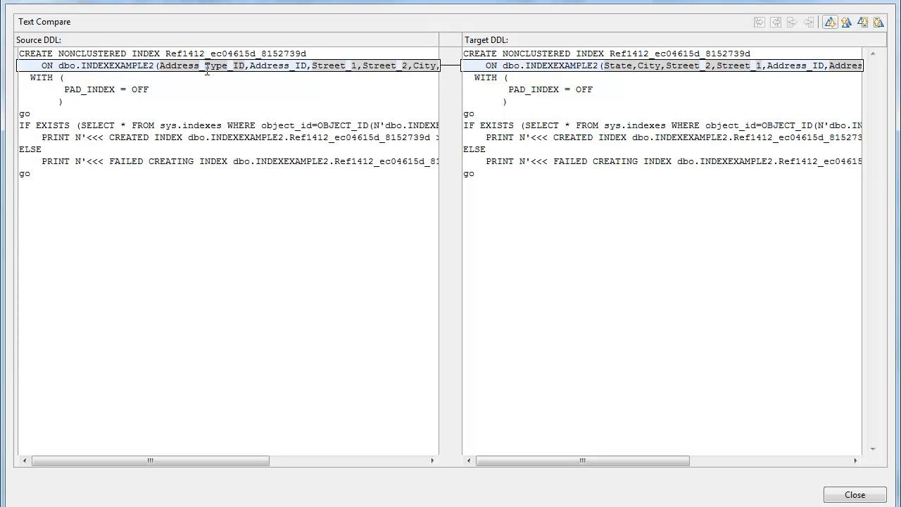
left_click(854, 494)
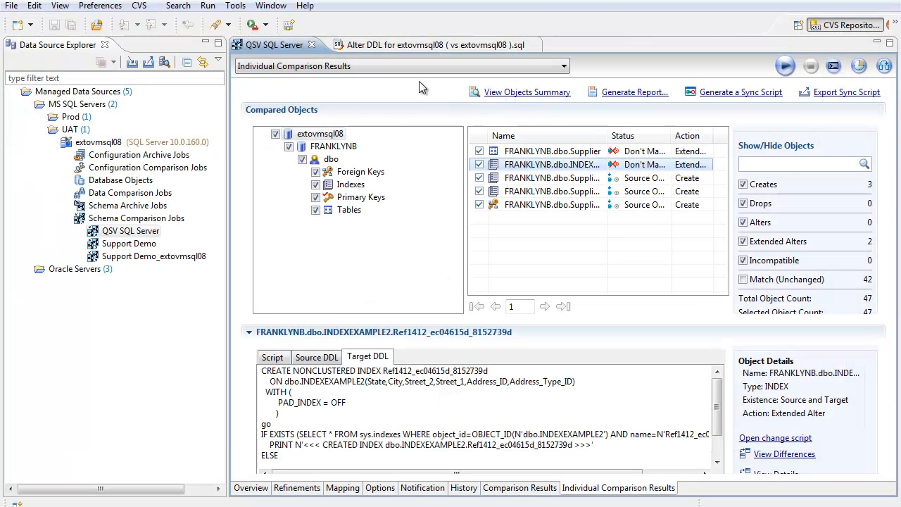
- Open the INDEXEXAMPLE2 index's change script and close the SQL Errors view to read the full script
right_click(583, 165)
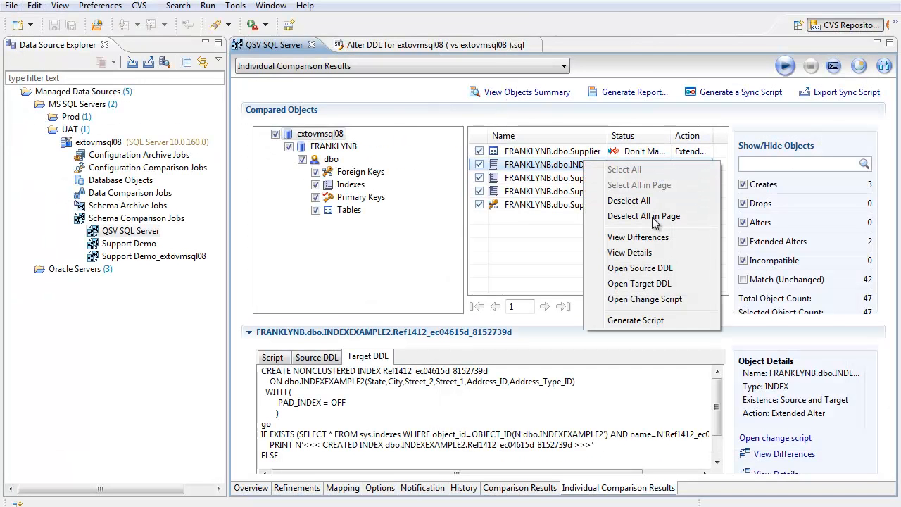
left_click(683, 300)
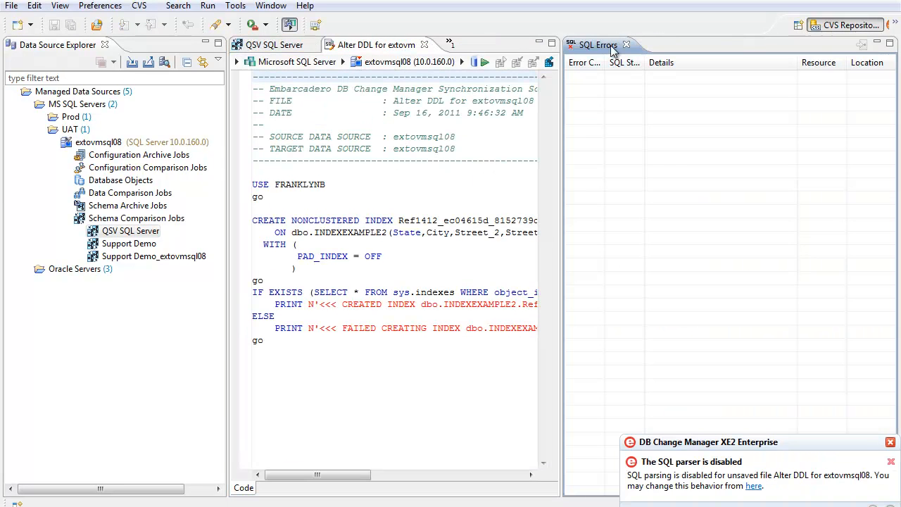
left_click(625, 45)
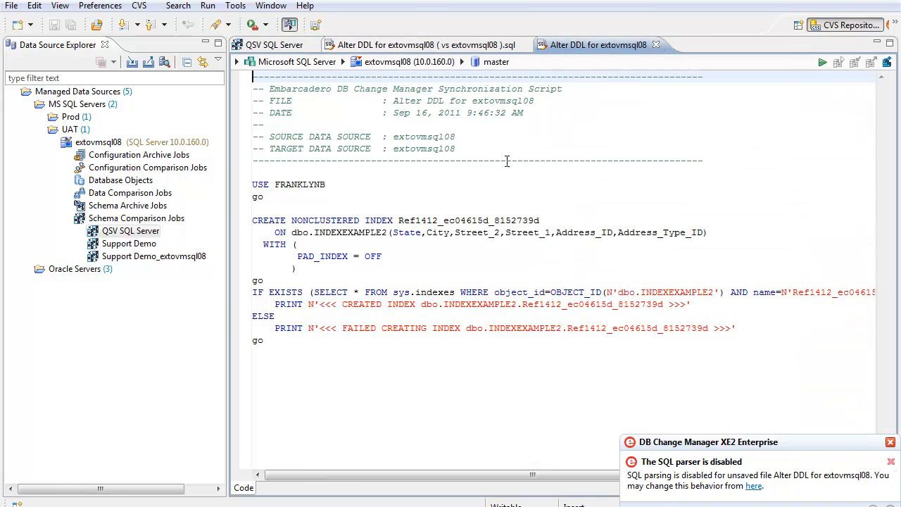
- Return to the QSV SQL Server job and bring up the script generation command for extovmsql08 in the compared objects
left_click(292, 47)
right_click(314, 133)
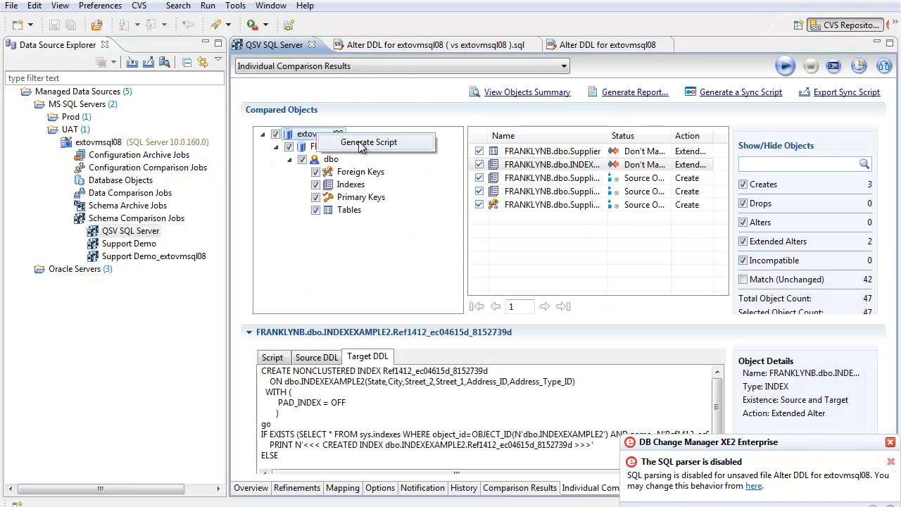